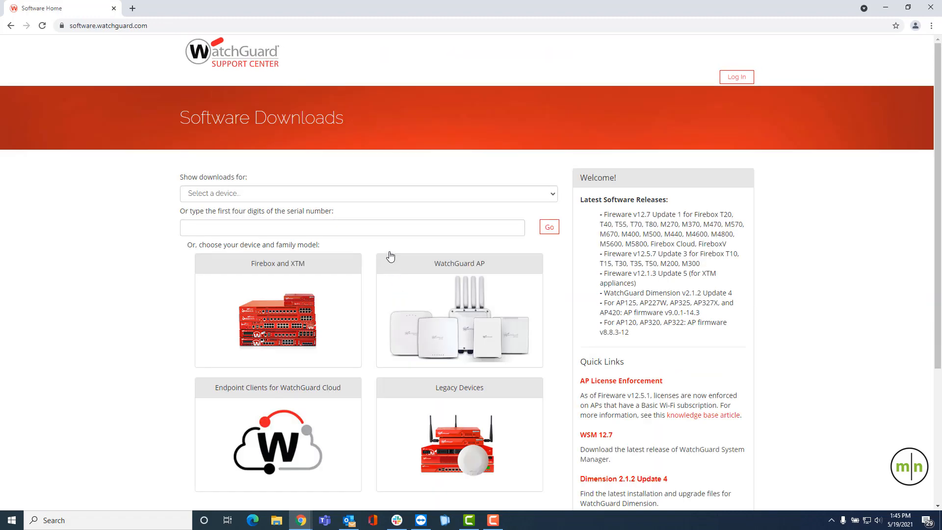
- Show the software downloads for the Firebox T35
{"action": "left_click", "coordinate": [387, 195]}
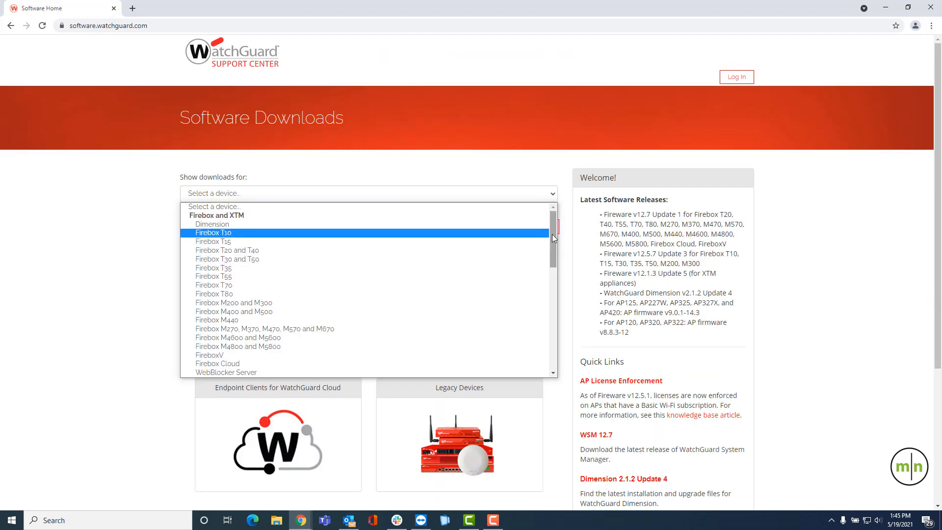
{"action": "mouse_move", "coordinate": [552, 234]}
{"action": "left_mouse_down"}
{"action": "mouse_move", "coordinate": [554, 300]}
{"action": "mouse_move", "coordinate": [543, 332]}
{"action": "mouse_move", "coordinate": [562, 234]}
{"action": "left_mouse_up"}
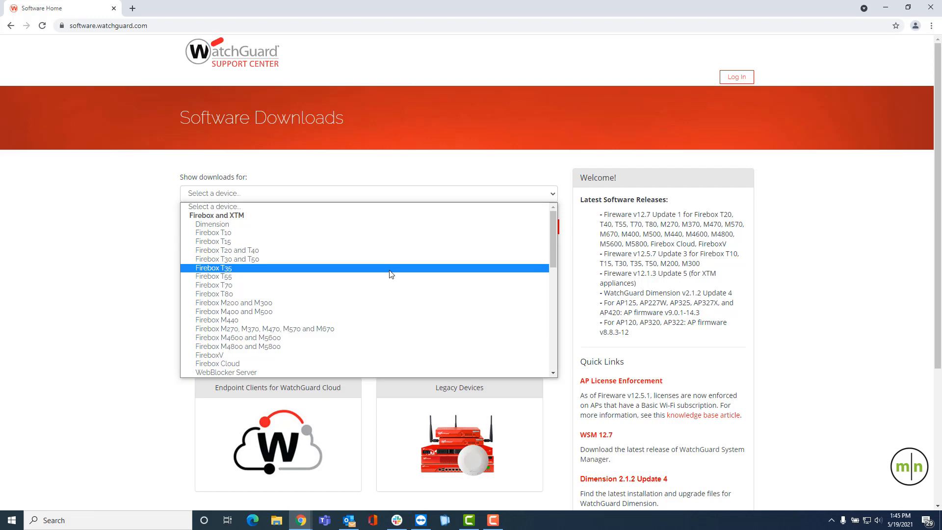
{"action": "left_click", "coordinate": [391, 274]}
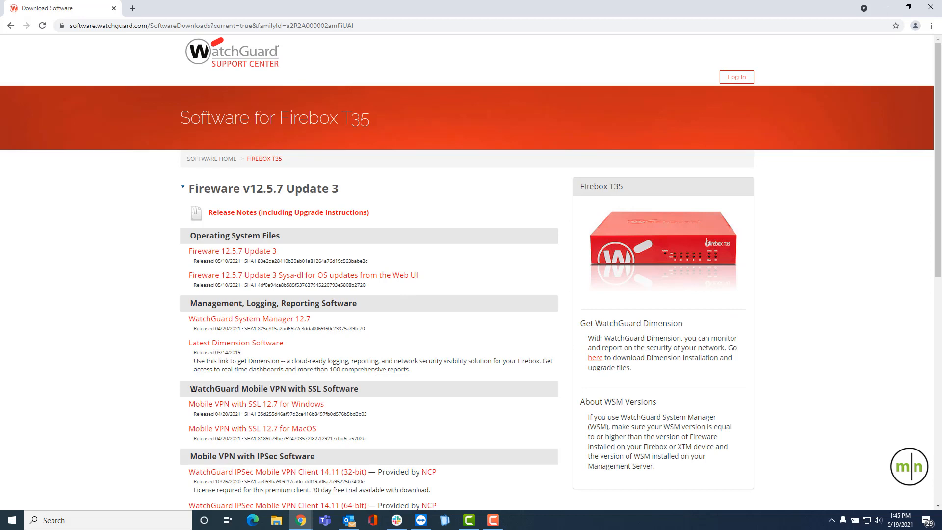
- Download Mobile VPN with SSL 12.7 for Windows from the WatchGuard Mobile VPN with SSL Software section
{"action": "left_click_drag", "start_coordinate": [191, 388], "coordinate": [307, 385]}
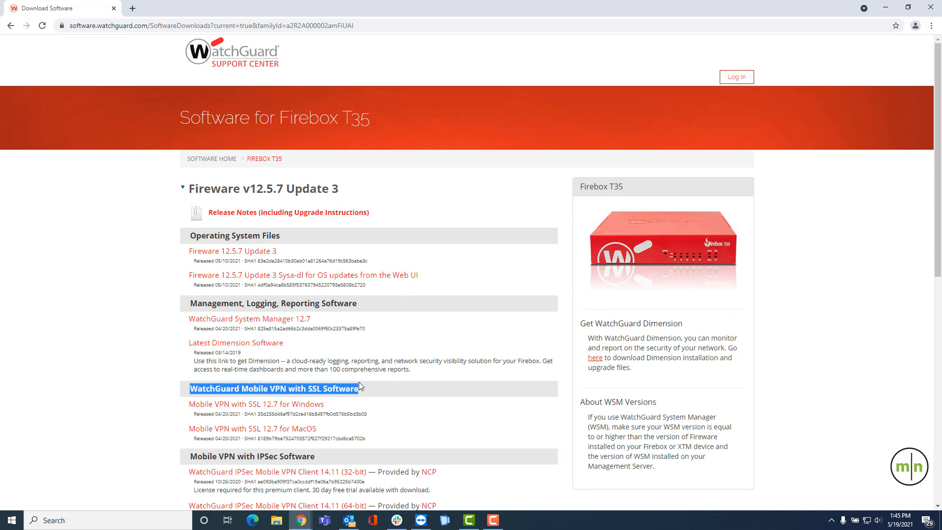
{"action": "left_click", "coordinate": [379, 406]}
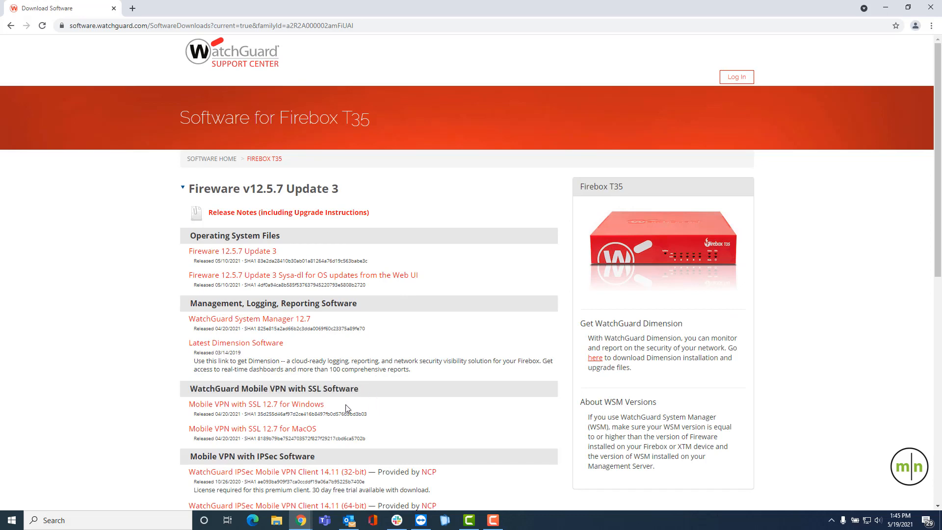
{"action": "left_click", "coordinate": [318, 408]}
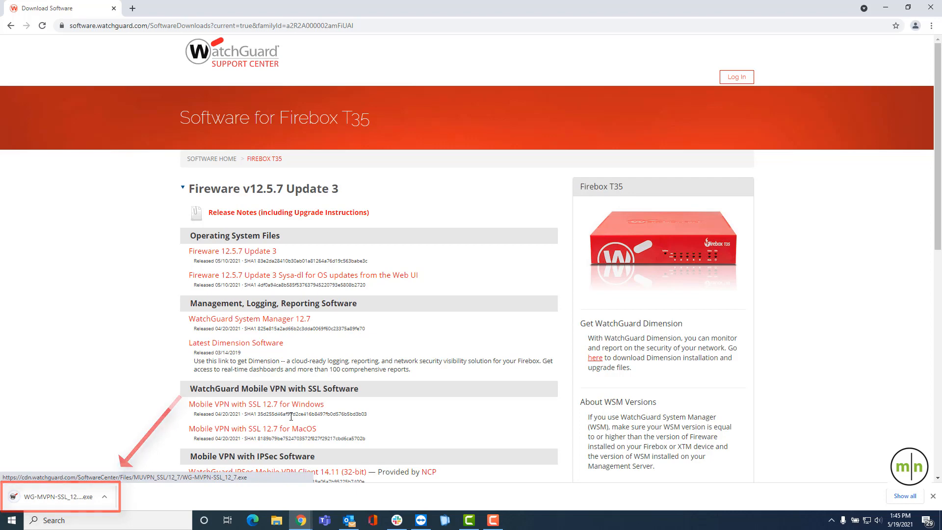
- Run the downloaded VPN installer and set it up with the default folder, full installation and a desktop icon
{"action": "left_click", "coordinate": [63, 496]}
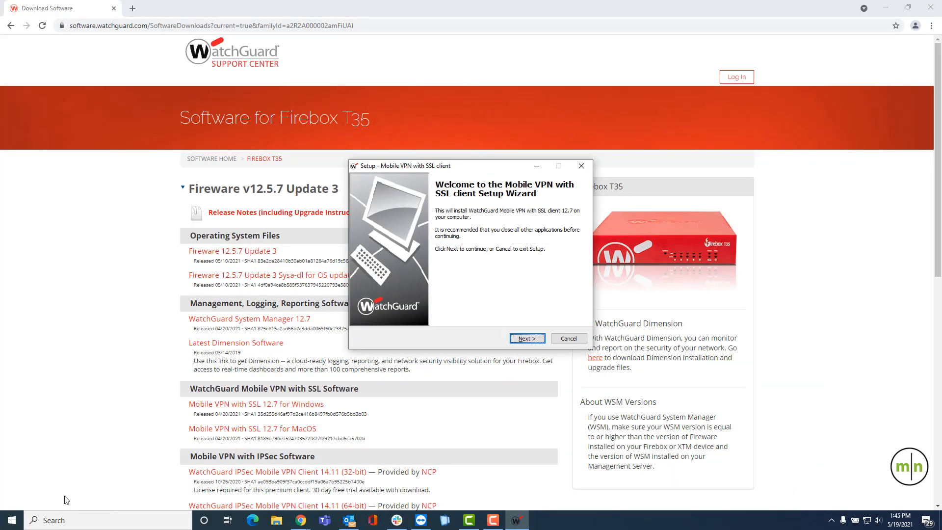
{"action": "left_click", "coordinate": [524, 339]}
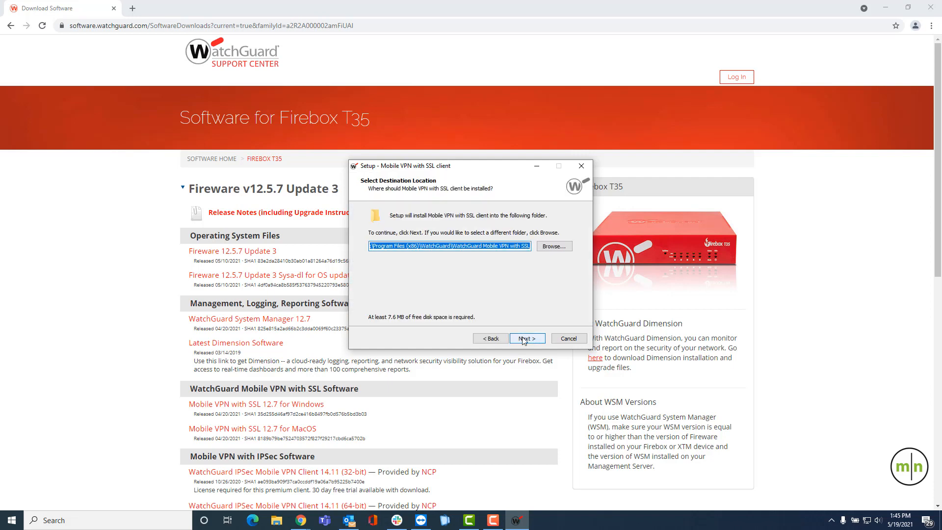
{"action": "left_click", "coordinate": [524, 339]}
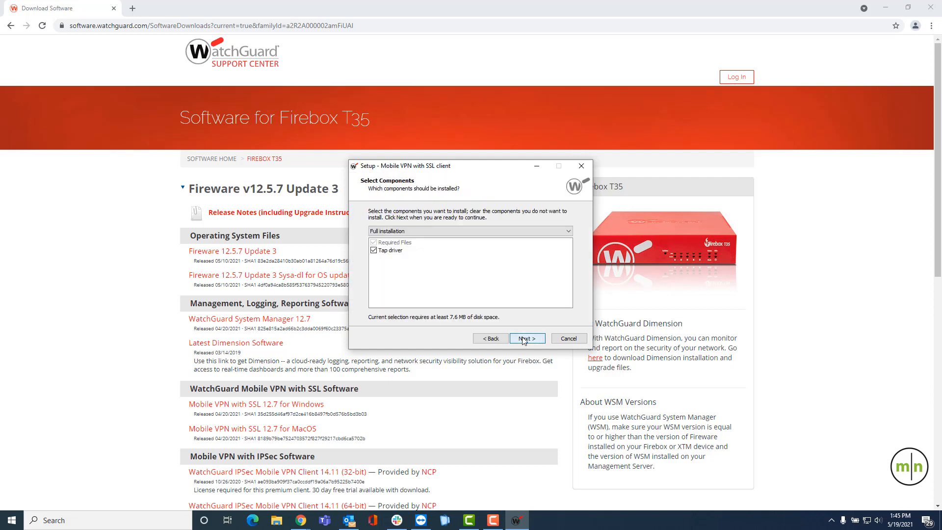
{"action": "left_click", "coordinate": [524, 339]}
{"action": "left_click", "coordinate": [524, 339]}
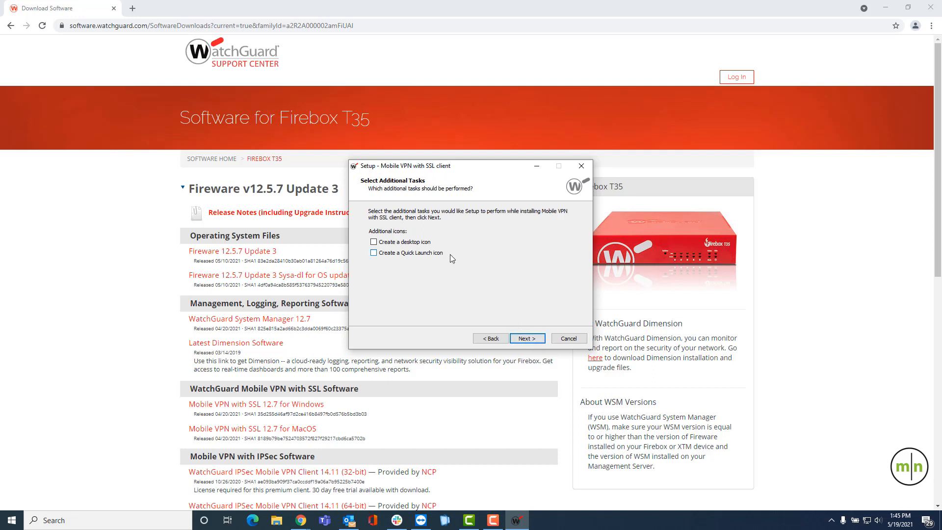
{"action": "left_click", "coordinate": [373, 242]}
{"action": "left_click", "coordinate": [525, 339]}
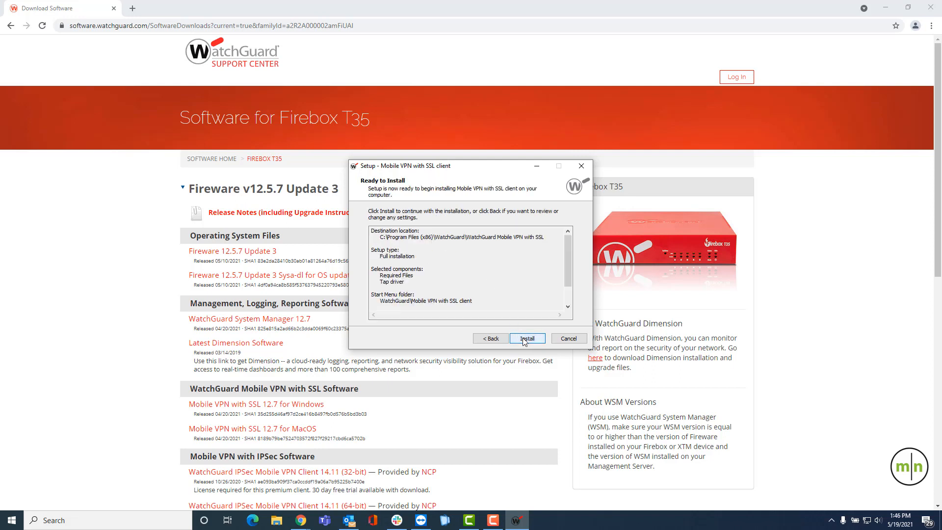
- Install the Mobile VPN with SSL client with its TAP-Windows driver, and finish setup with the client launching
{"action": "left_click", "coordinate": [526, 339]}
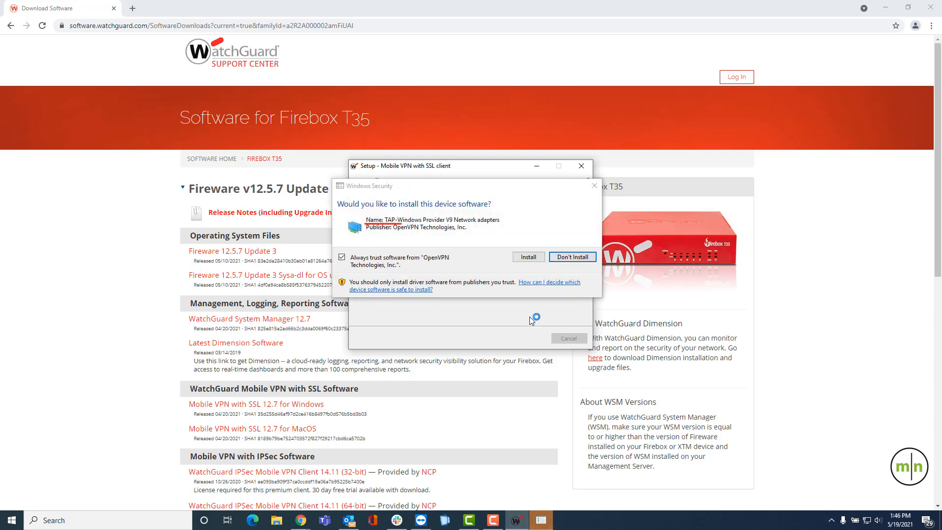
{"action": "left_click", "coordinate": [533, 257]}
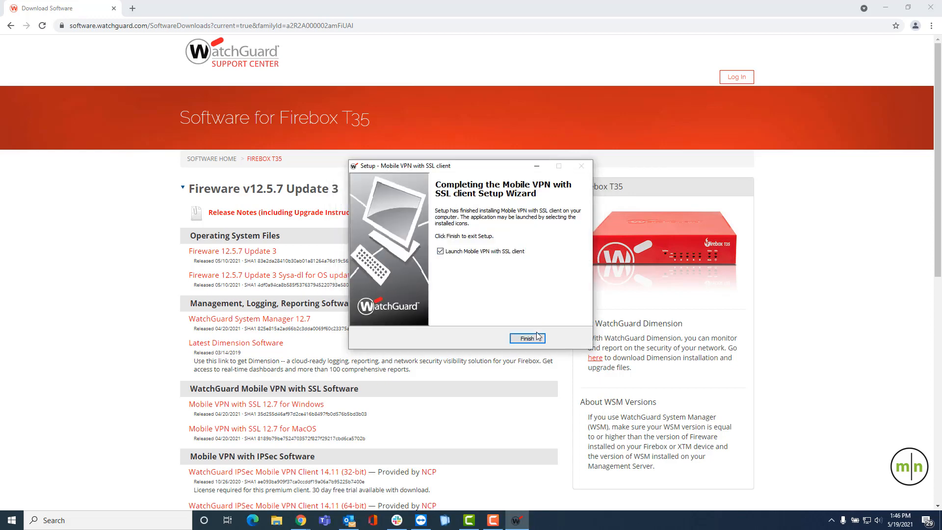
{"action": "left_click", "coordinate": [538, 340]}
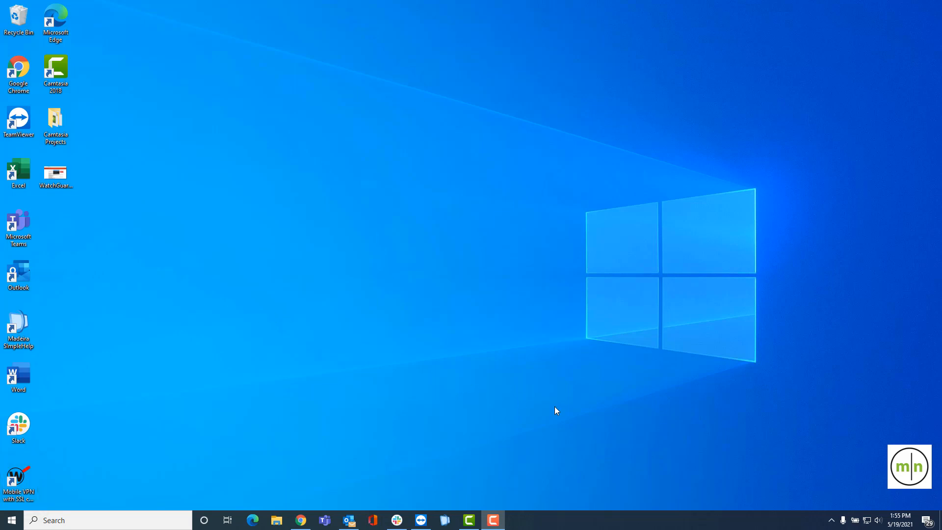
- Open the VPN client's connection window and enter "Server IP Address" as server, "Username" as user name and the account password
{"action": "left_click", "coordinate": [829, 519]}
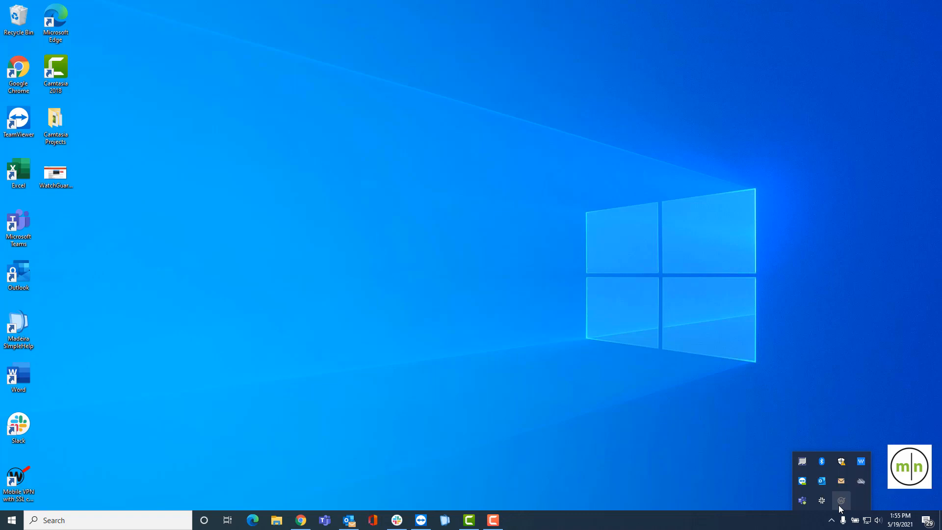
{"action": "right_click", "coordinate": [839, 504]}
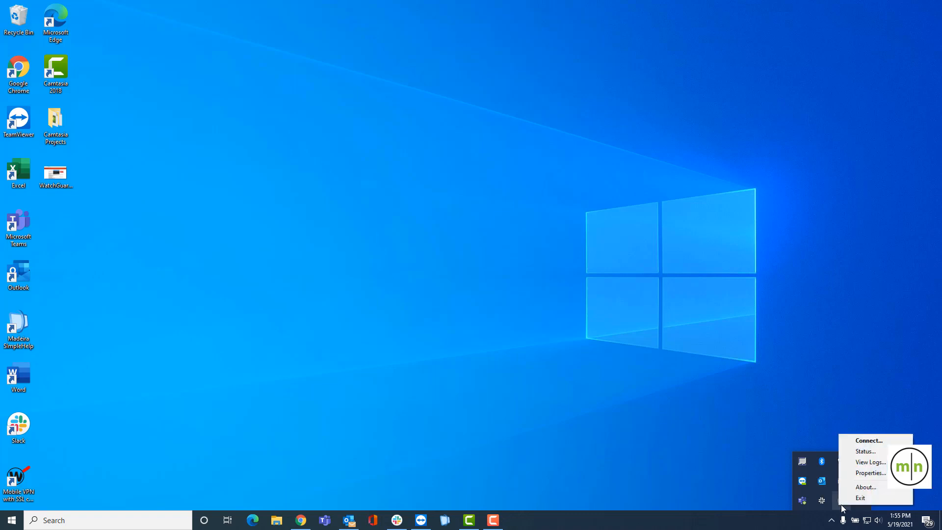
{"action": "left_click", "coordinate": [897, 439]}
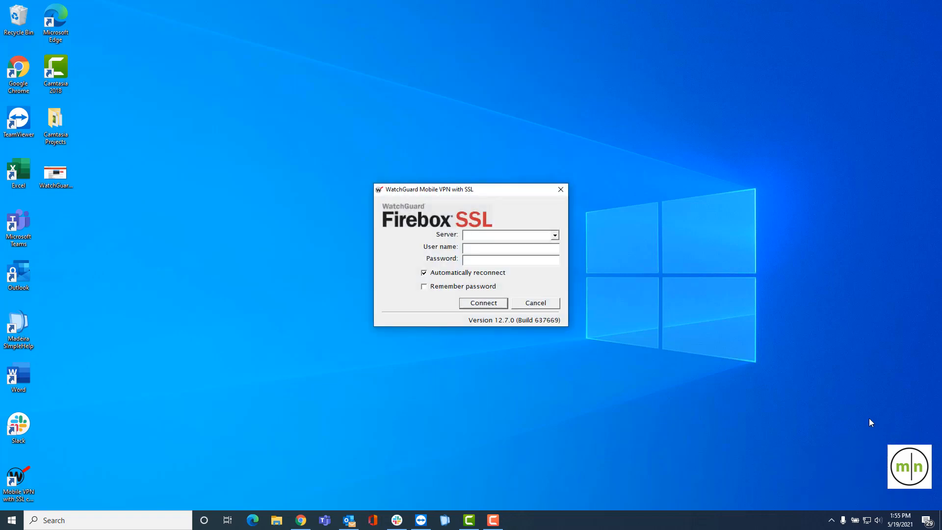
{"action": "type", "text": "Server IP Address"}
{"action": "left_click", "coordinate": [502, 247]}
{"action": "type", "text": "Username"}
{"action": "left_click", "coordinate": [517, 262]}
{"action": "type", "text": "********"}
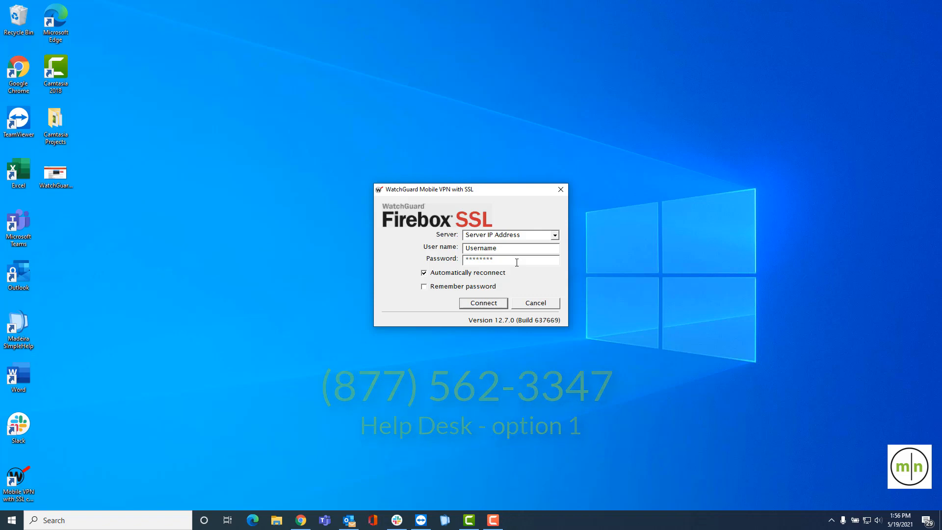
- Connect to the VPN, accepting the untrusted certificate issuer, and check the client's status among the hidden notification icons
{"action": "left_click", "coordinate": [497, 305]}
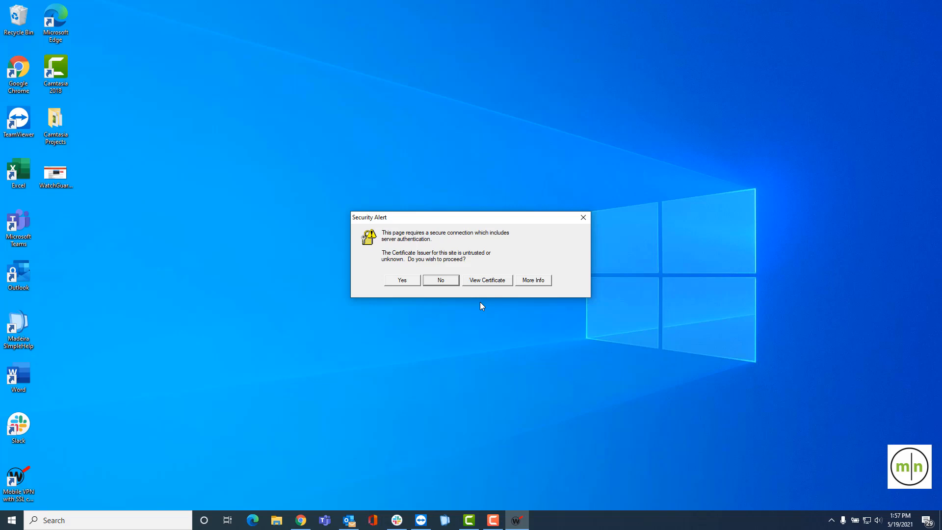
{"action": "left_click", "coordinate": [413, 281]}
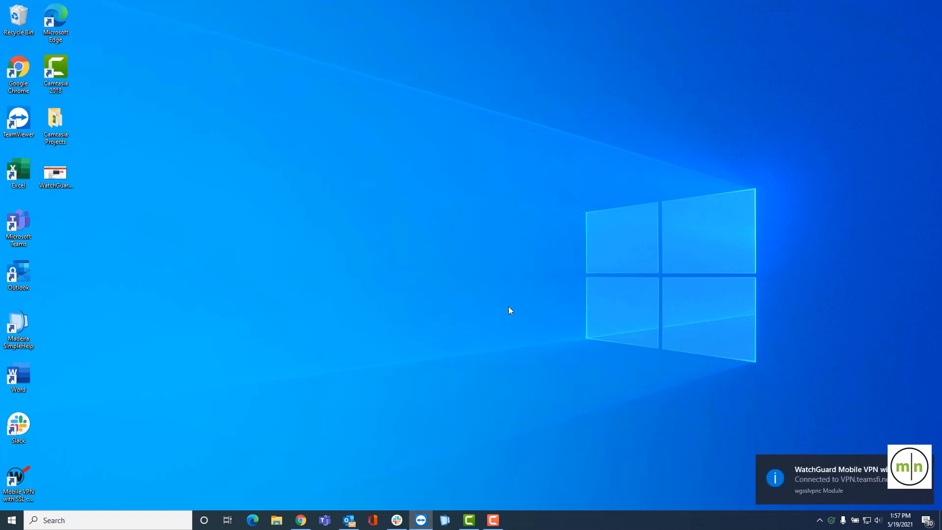
{"action": "left_click", "coordinate": [831, 521]}
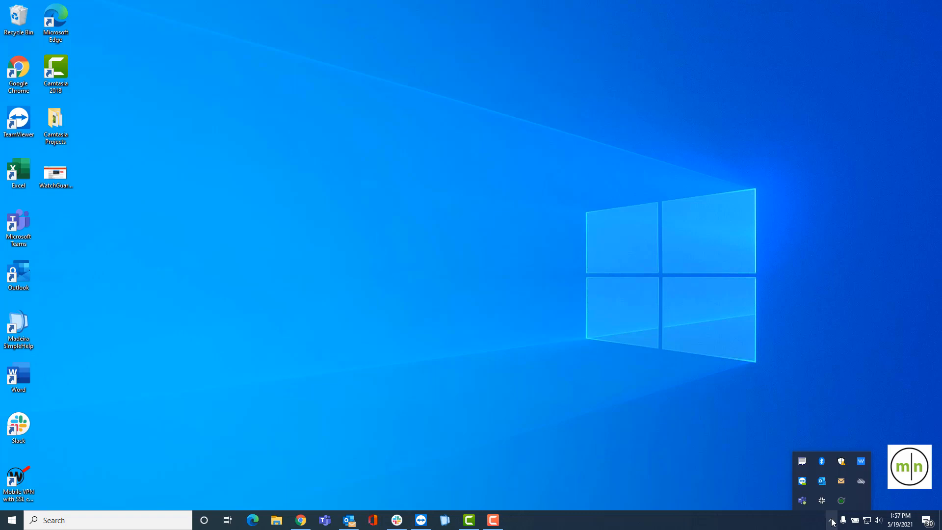
{"action": "mouse_move", "coordinate": [841, 510]}
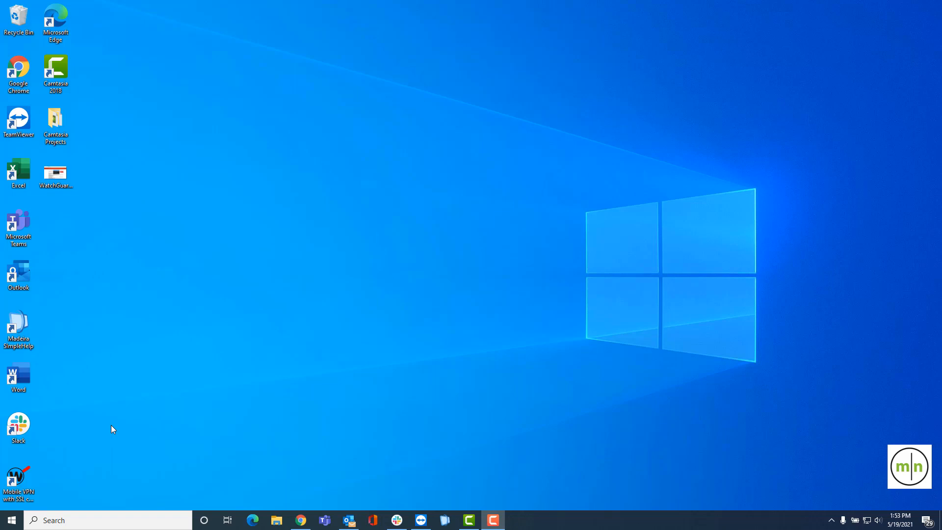
- Open Remote Desktop Connection and, in its expanded options, enter "Server Name" as the computer and "Domain\Username" as the user name
{"action": "left_click", "coordinate": [10, 523]}
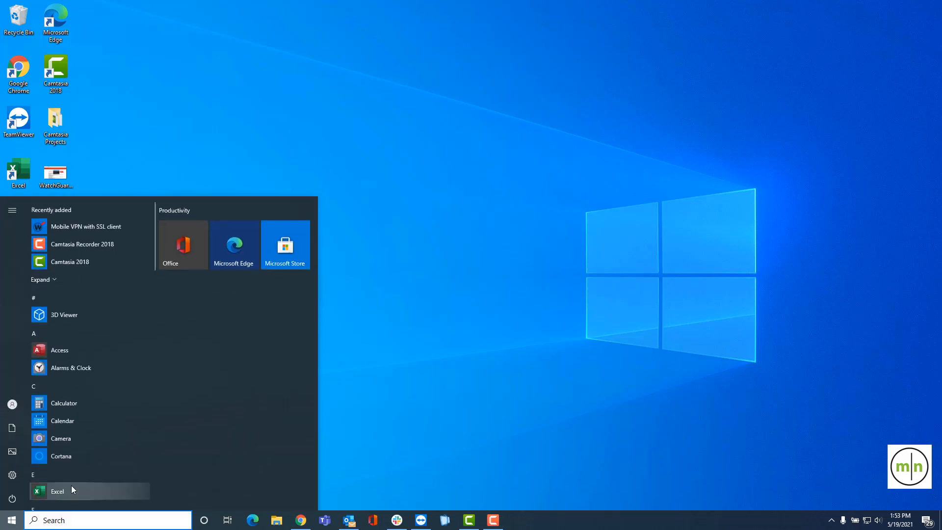
{"action": "type", "text": "remote"}
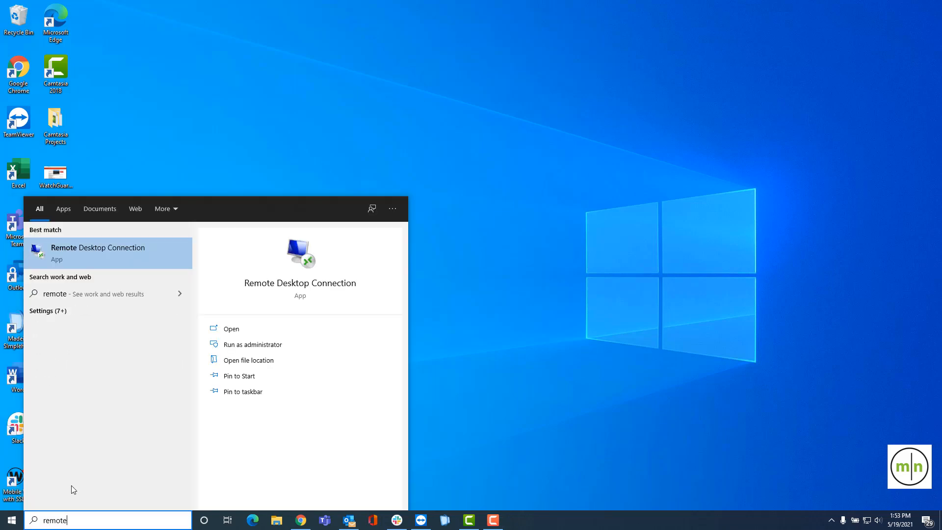
{"action": "left_click", "coordinate": [134, 258]}
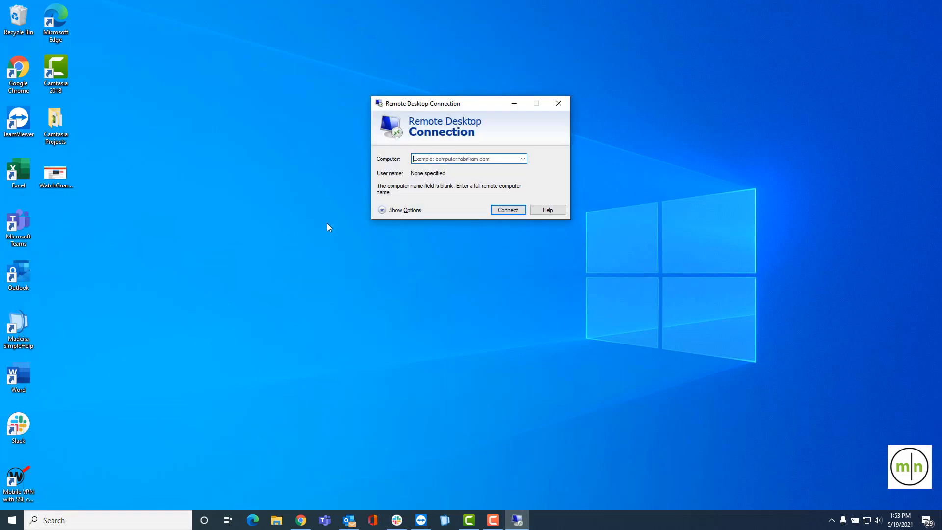
{"action": "left_click", "coordinate": [381, 211]}
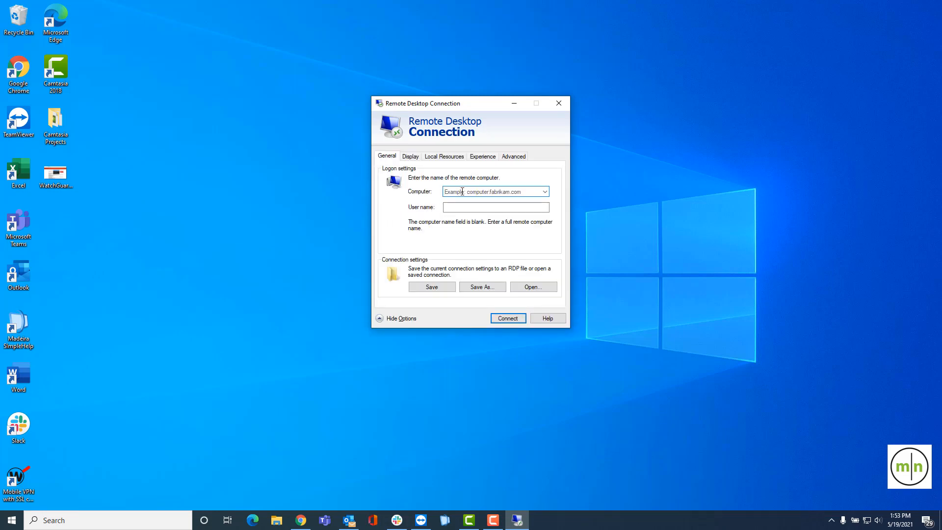
{"action": "type", "text": "Server Name"}
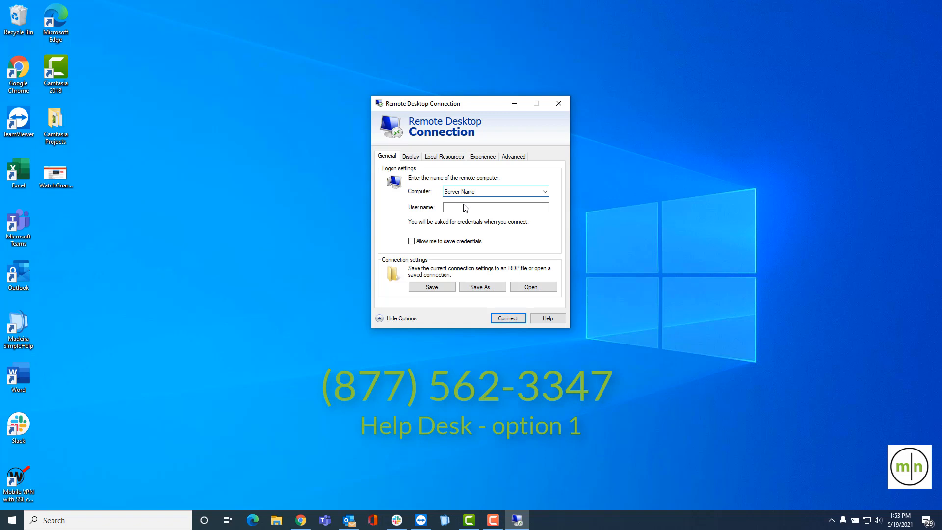
{"action": "left_click", "coordinate": [464, 206]}
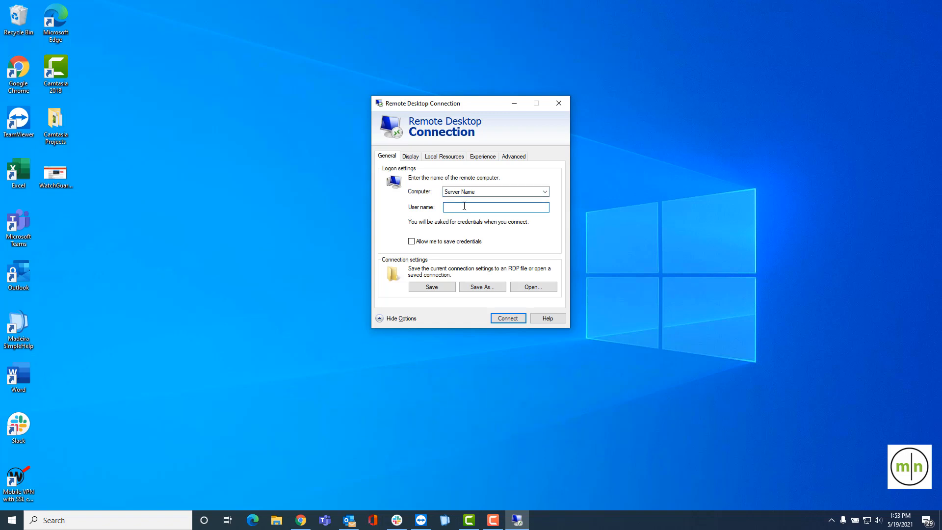
{"action": "type", "text": "Domain\\Username"}
- Save the remote connection settings to the Desktop as ServerName.rdp and move the file's icon to the empty desktop area beside the dialog
{"action": "left_click", "coordinate": [476, 287]}
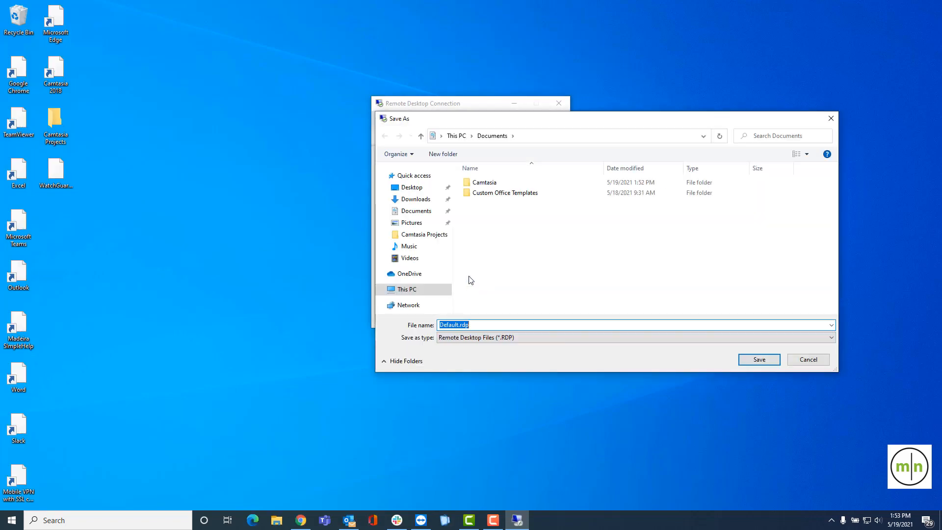
{"action": "left_click", "coordinate": [422, 192]}
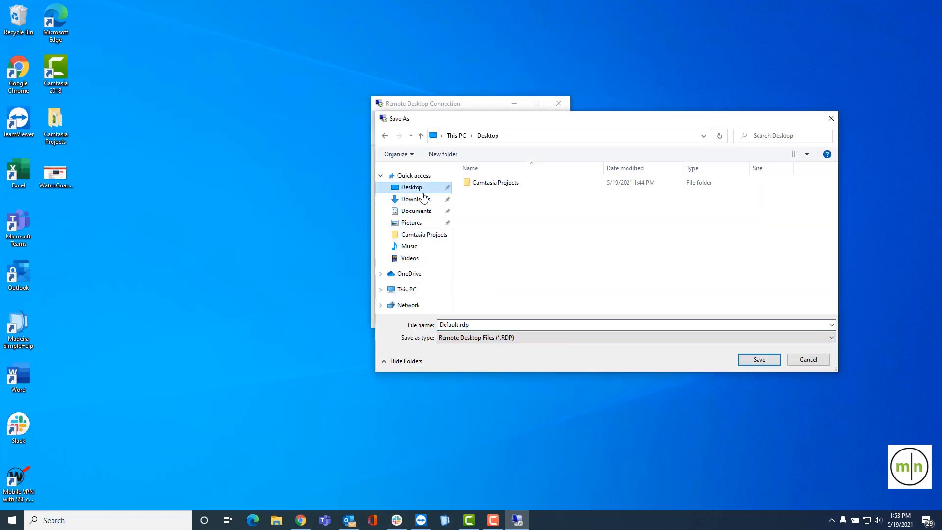
{"action": "double_click", "coordinate": [452, 326]}
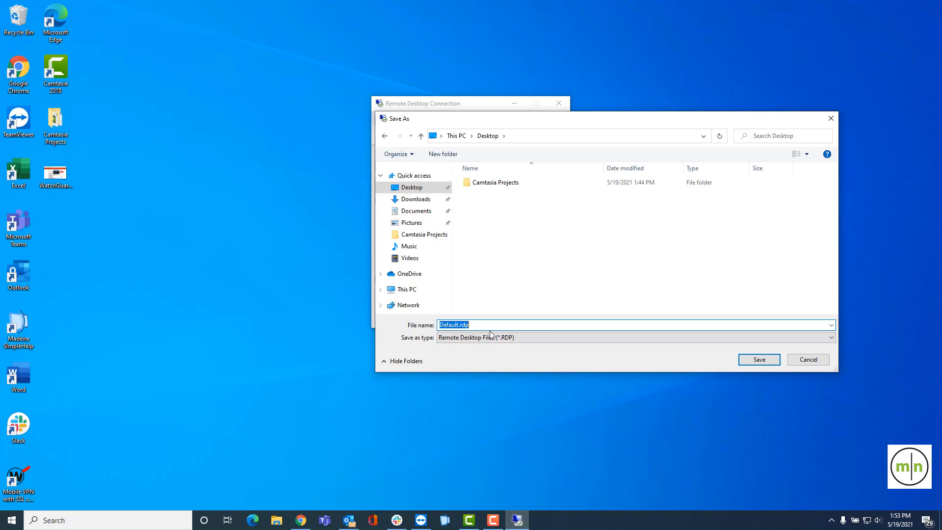
{"action": "left_click", "coordinate": [458, 325]}
{"action": "key", "text": "BackSpace"}
{"action": "key", "text": "BackSpace"}
{"action": "key", "text": "BackSpace"}
{"action": "key", "text": "BackSpace"}
{"action": "key", "text": "BackSpace"}
{"action": "key", "text": "BackSpace"}
{"action": "key", "text": "BackSpace"}
{"action": "type", "text": "ServerName"}
{"action": "left_click", "coordinate": [749, 361]}
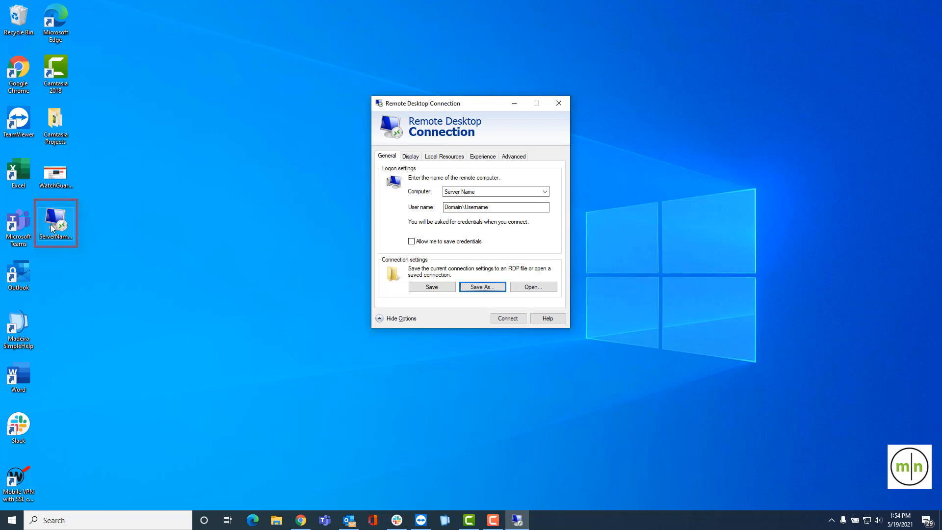
{"action": "left_click_drag", "start_coordinate": [51, 225], "coordinate": [290, 217]}
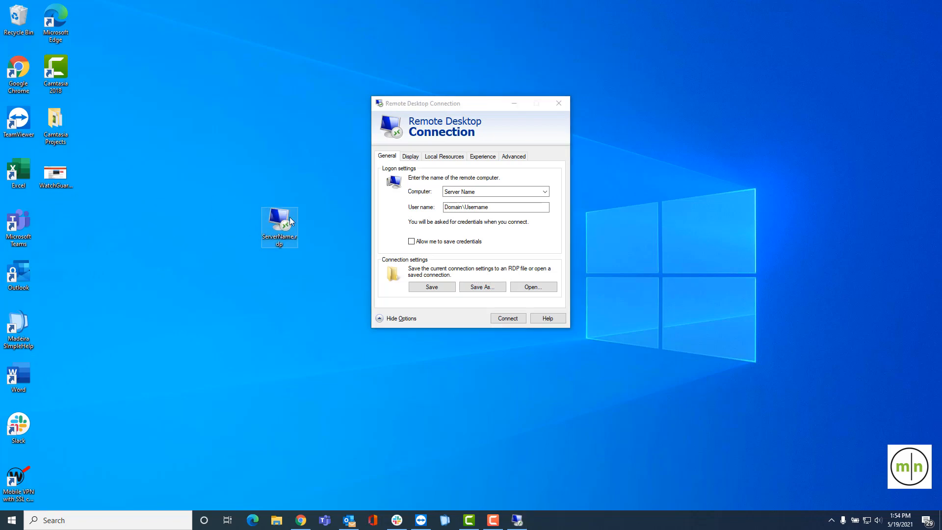